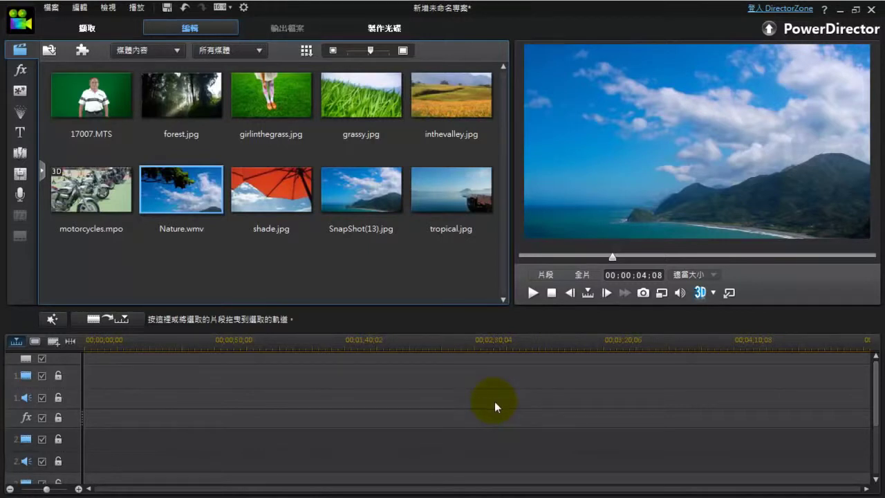
Add the inthevalley.jpg picture to the start of video track 2
click(448, 90)
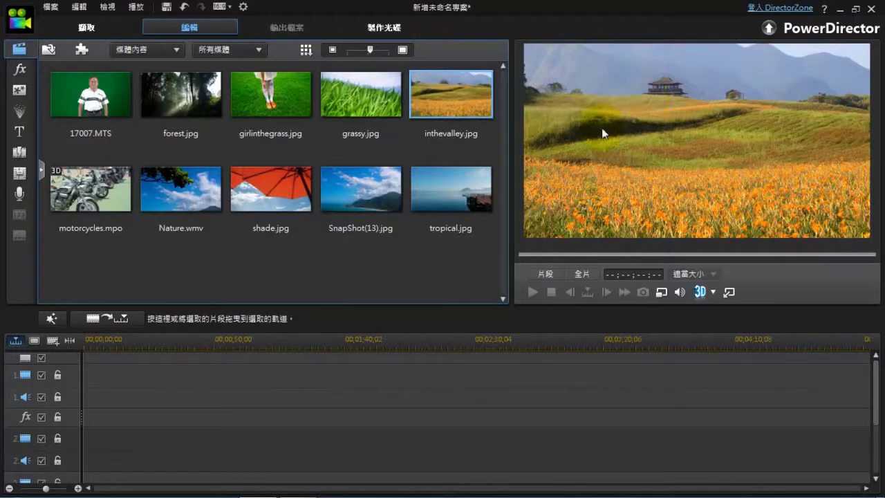
click(437, 95)
drag(437, 94, 83, 439)
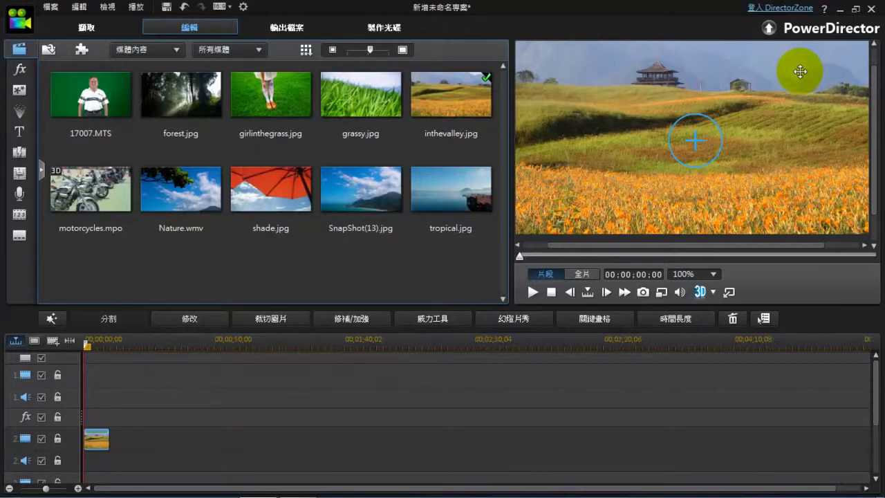
Add the SnapShot(13).jpg picture to the start of video track 1, beneath the valley picture
click(385, 181)
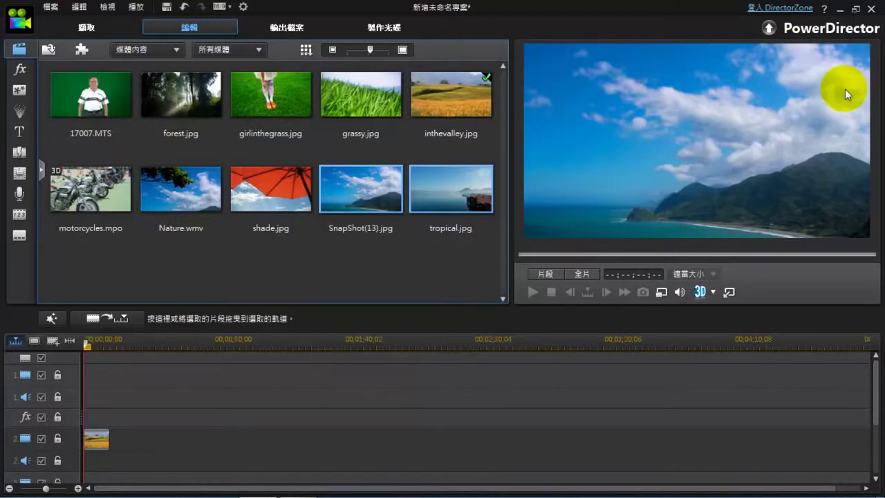
click(359, 188)
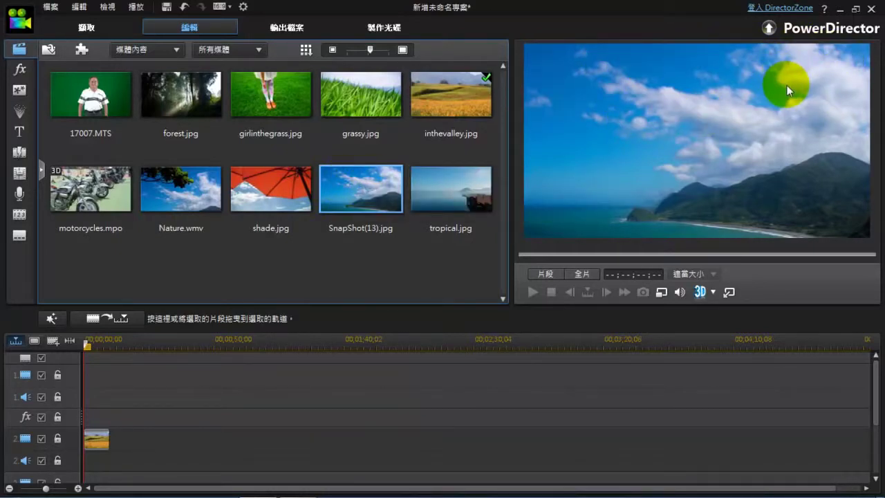
drag(355, 190, 75, 378)
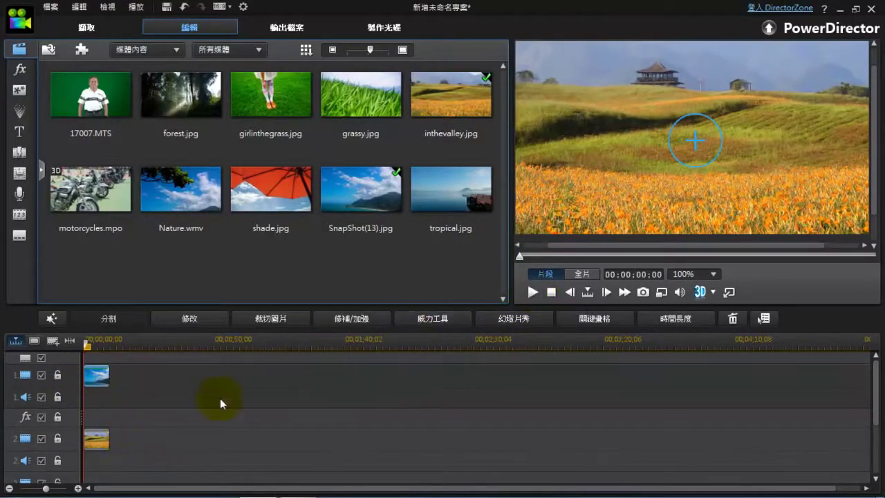
Play the stacked pictures briefly and return the playhead to the start of the timeline
click(533, 292)
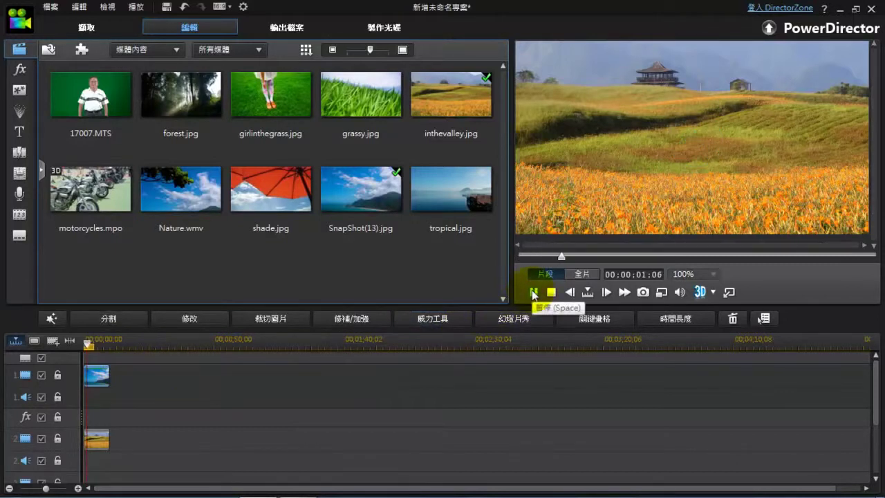
click(533, 292)
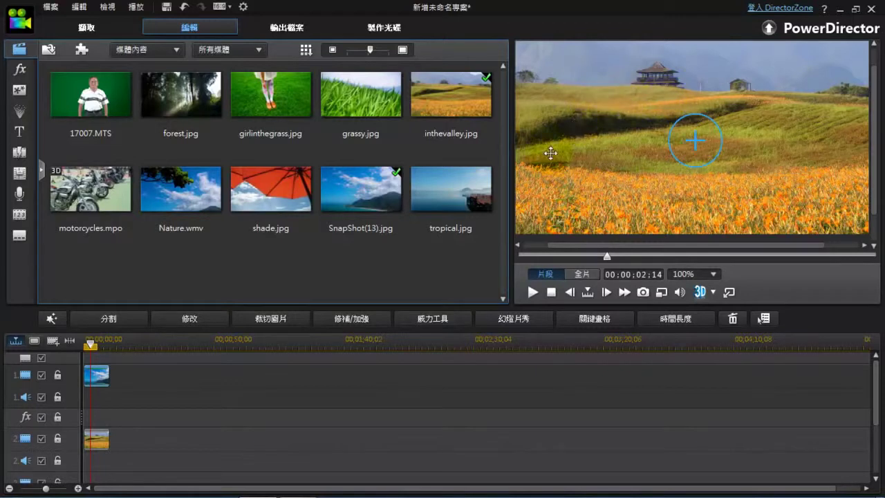
click(99, 377)
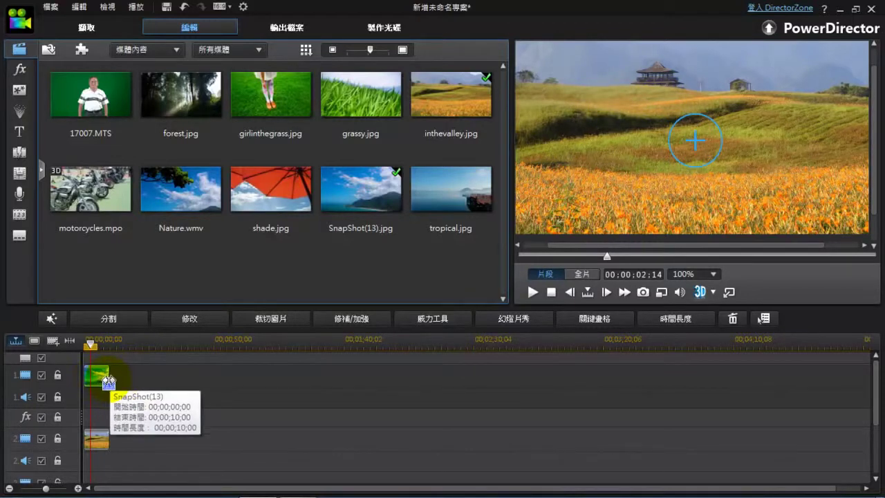
click(85, 344)
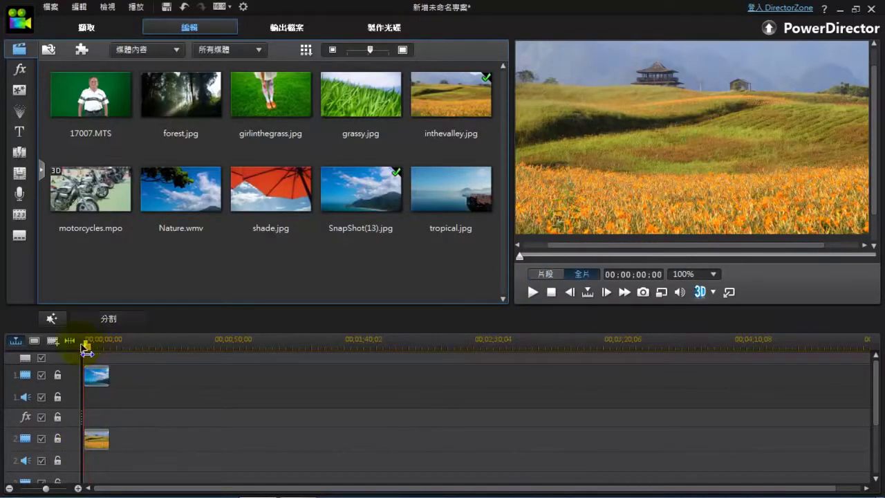
click(588, 64)
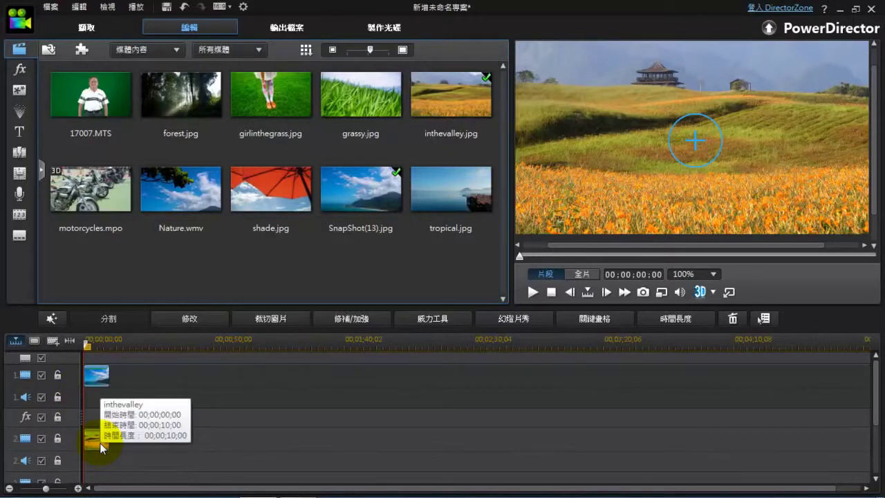
click(191, 323)
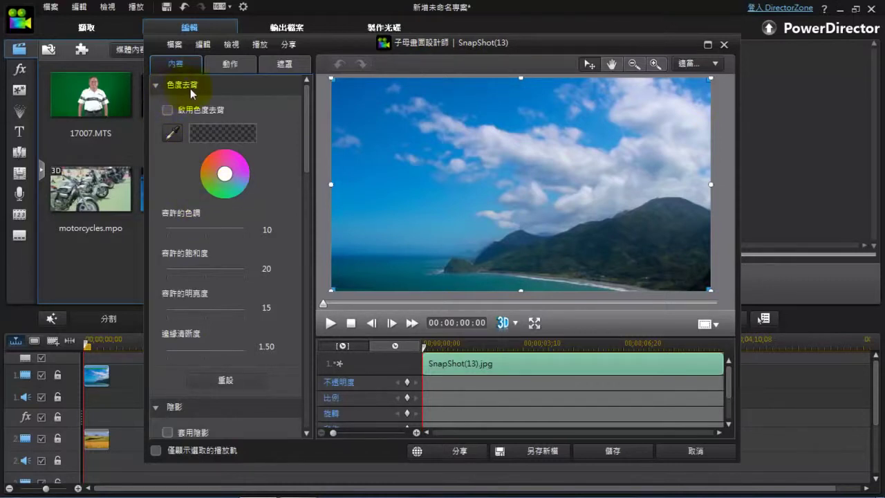
click(167, 110)
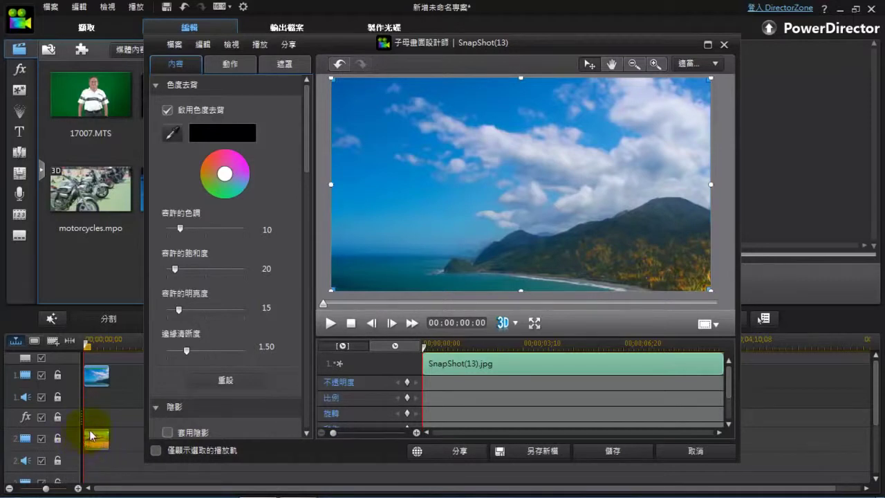
drag(93, 438, 91, 380)
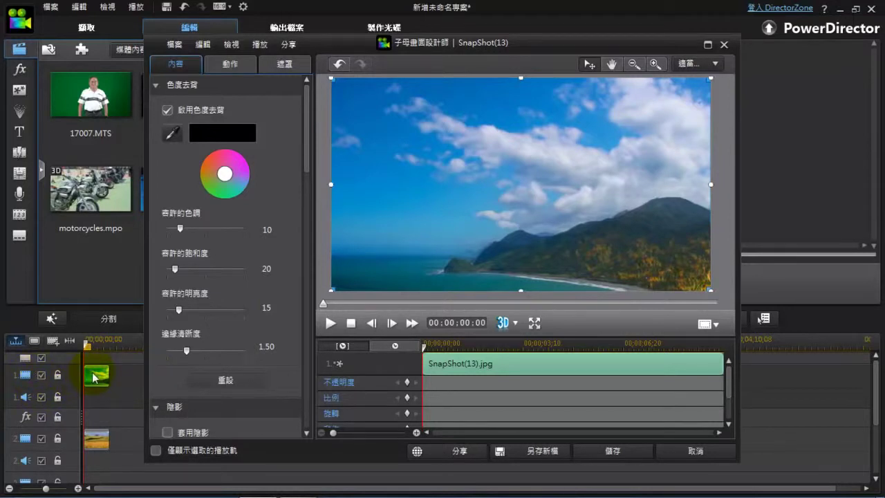
click(460, 208)
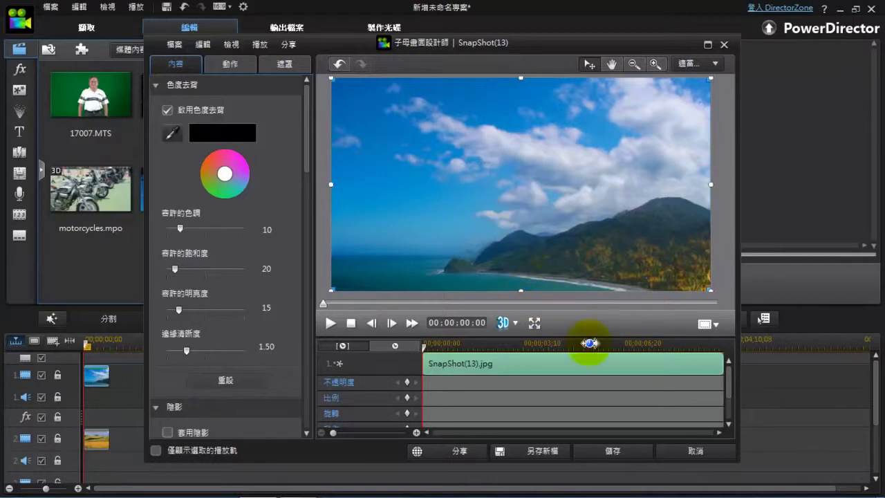
click(682, 451)
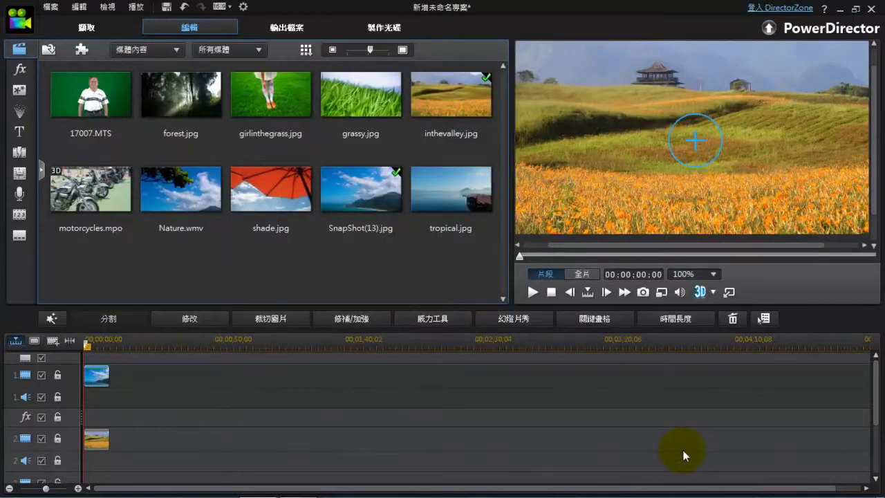
Enable chroma key on the inthevalley clip in the PiP Designer and sample its pale blue sky as the key colour
click(97, 442)
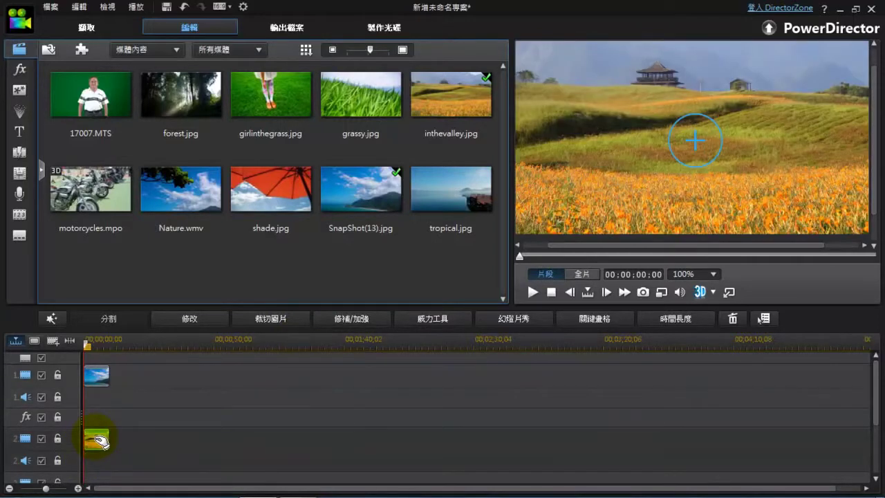
click(198, 319)
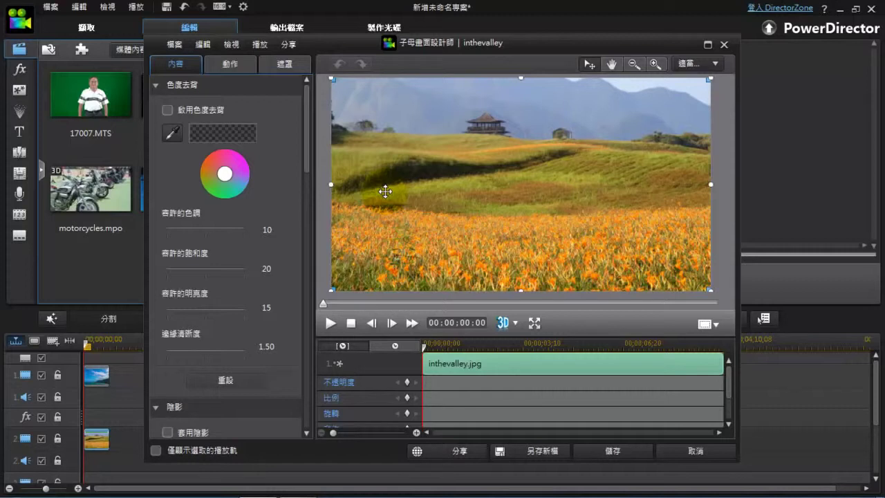
click(166, 112)
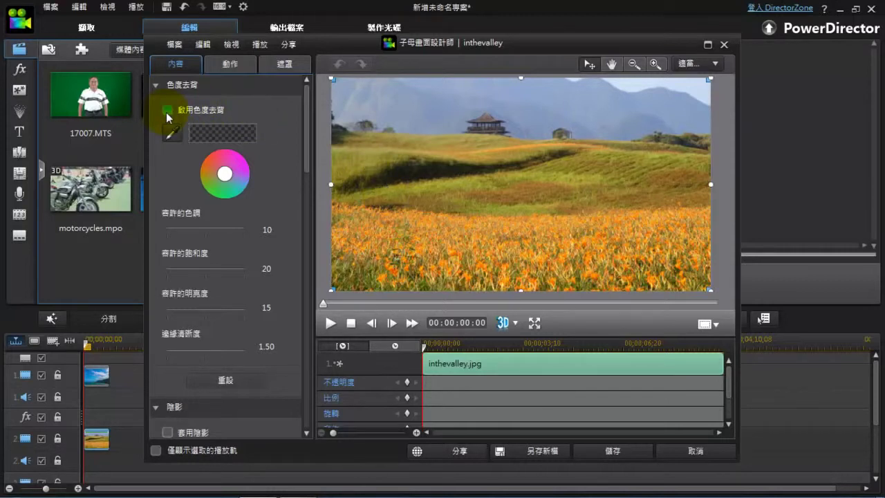
click(167, 111)
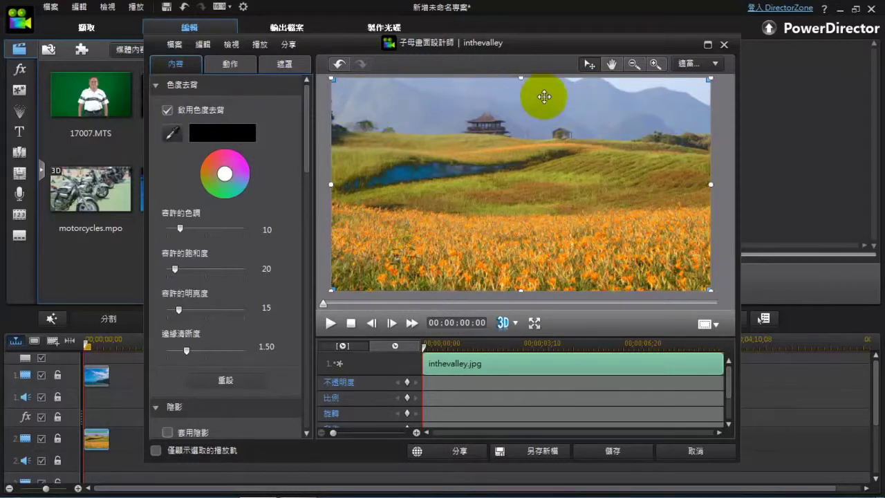
click(172, 135)
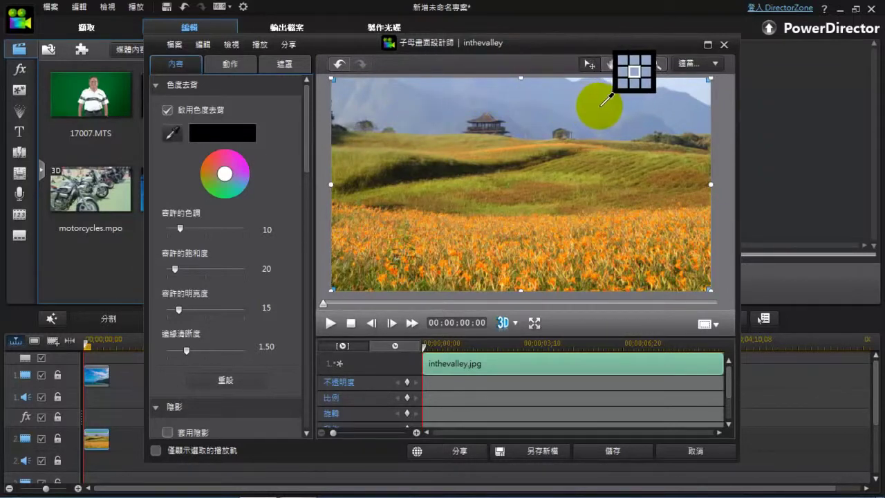
click(596, 101)
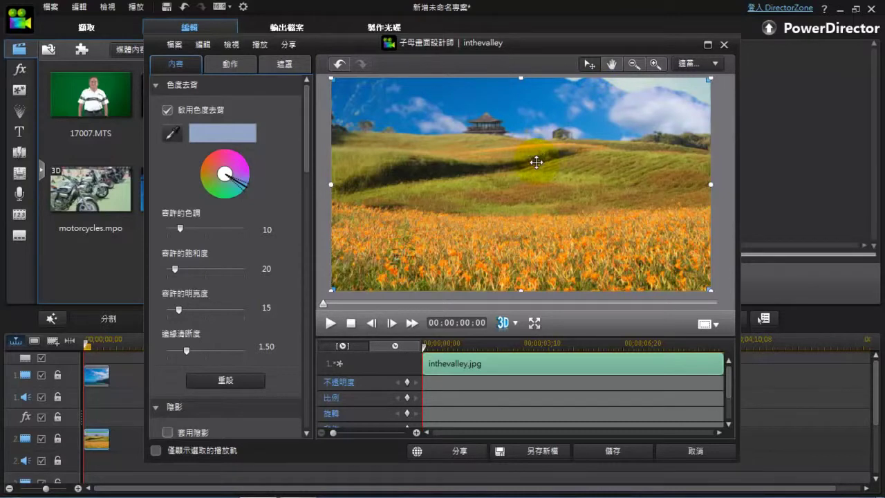
Shift the keyed valley picture down in the frame to show more background sky, saving the chroma key settings
drag(536, 162, 543, 206)
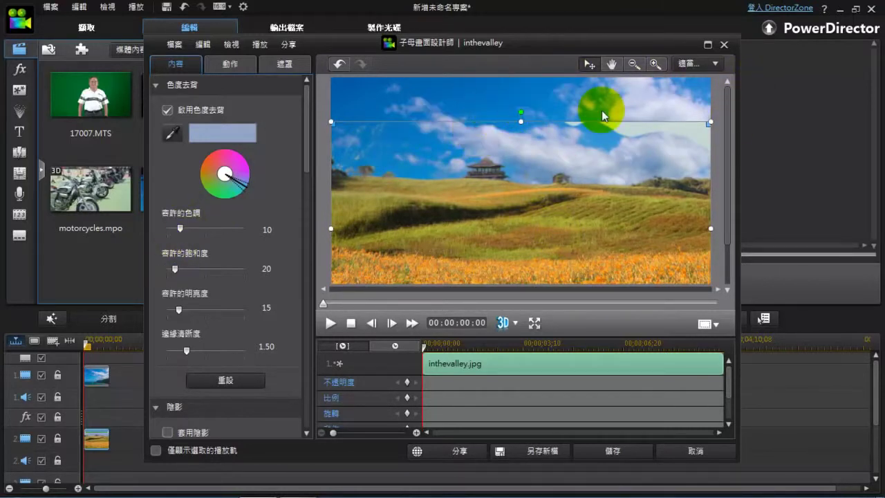
click(633, 448)
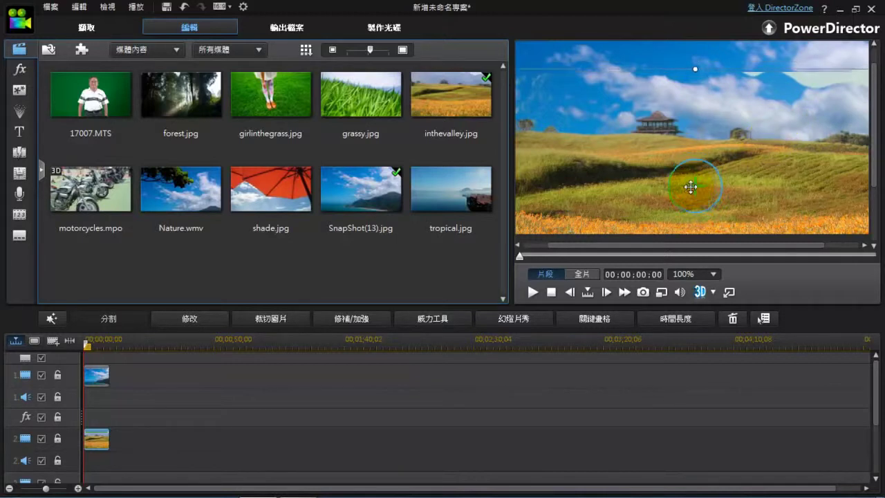
drag(691, 193, 687, 224)
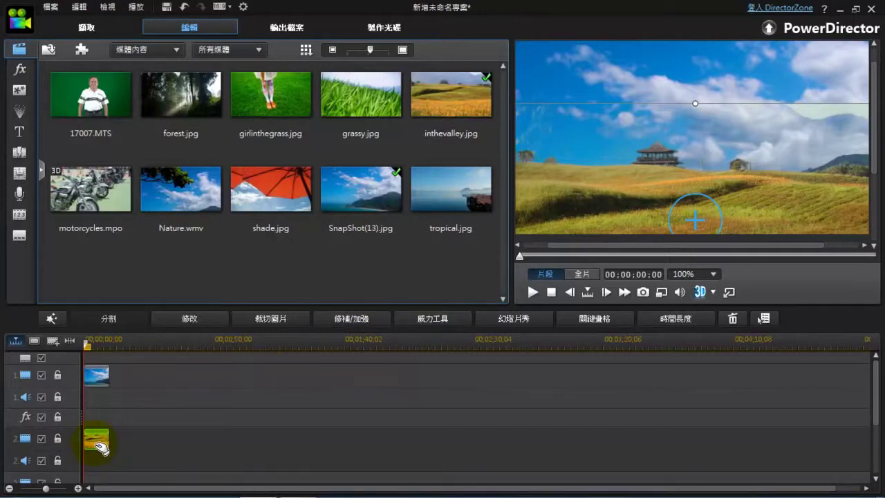
click(625, 144)
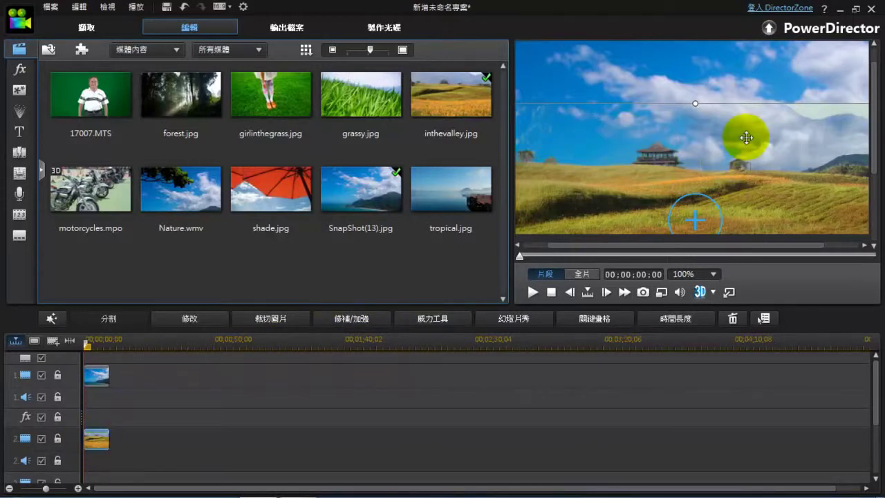
Move the SnapShot(13) clip along track 1 to inspect the keyed valley picture alone, and return it to the track's start
click(98, 379)
drag(98, 379, 143, 377)
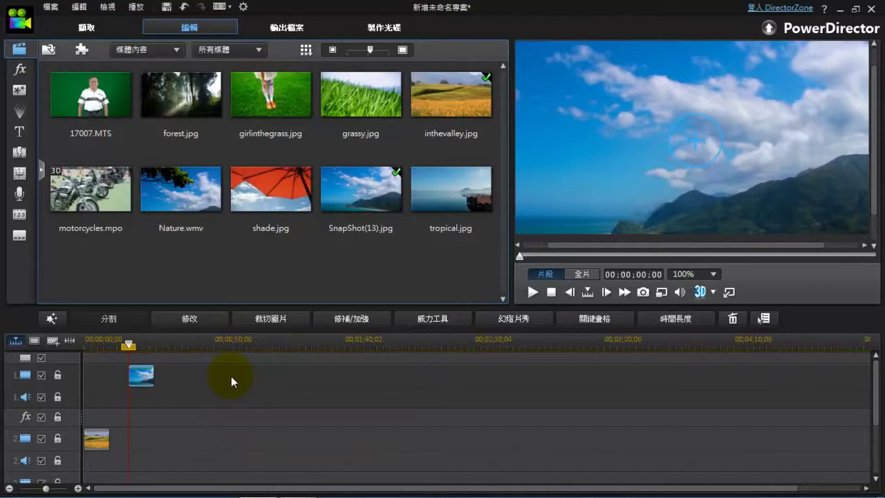
click(96, 439)
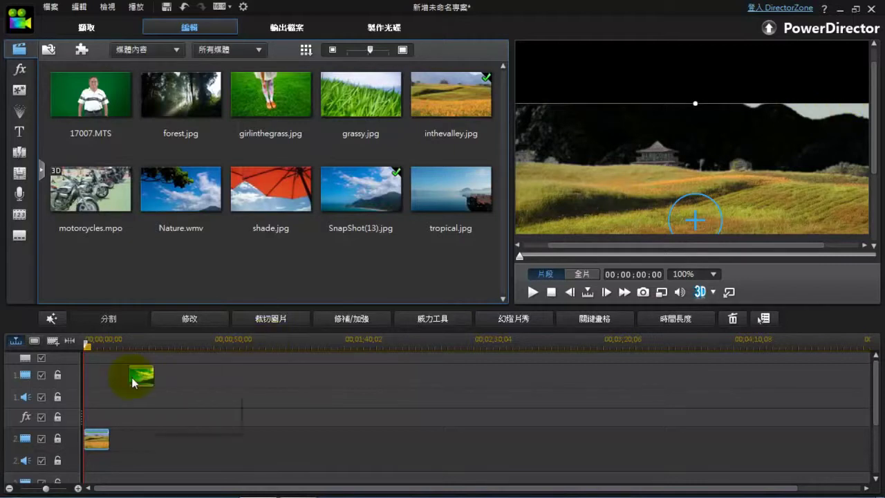
drag(140, 373, 98, 376)
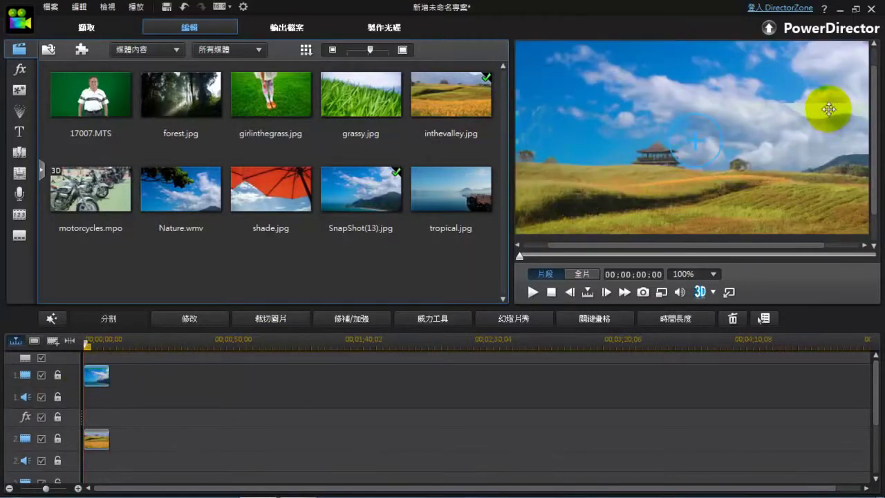
Play back the composite briefly and shift the SnapShot(13) background picture slightly up in the frame
click(531, 298)
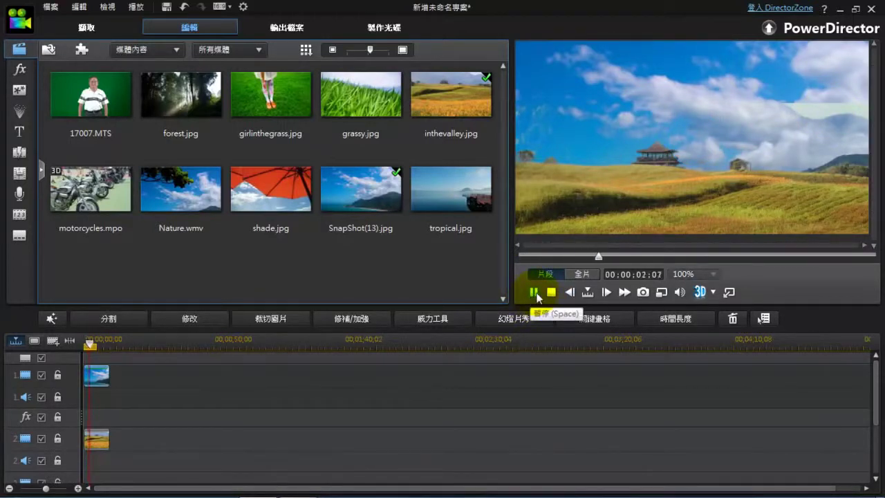
click(534, 293)
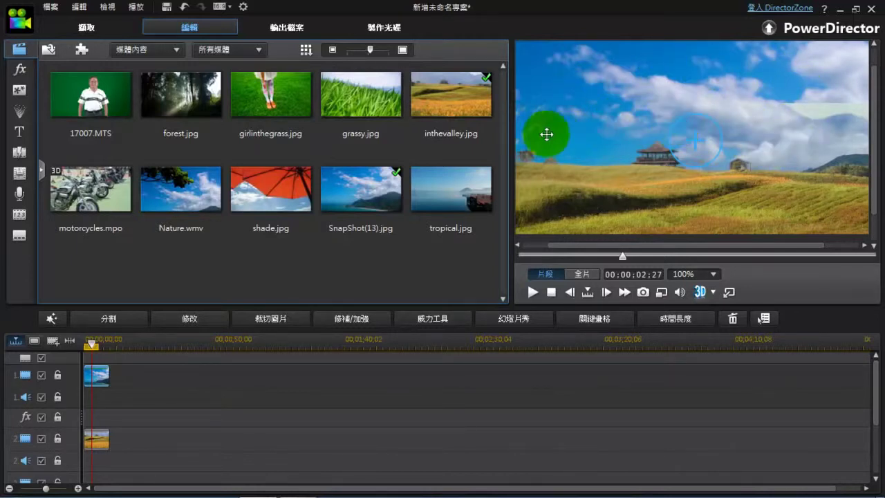
drag(725, 174, 689, 134)
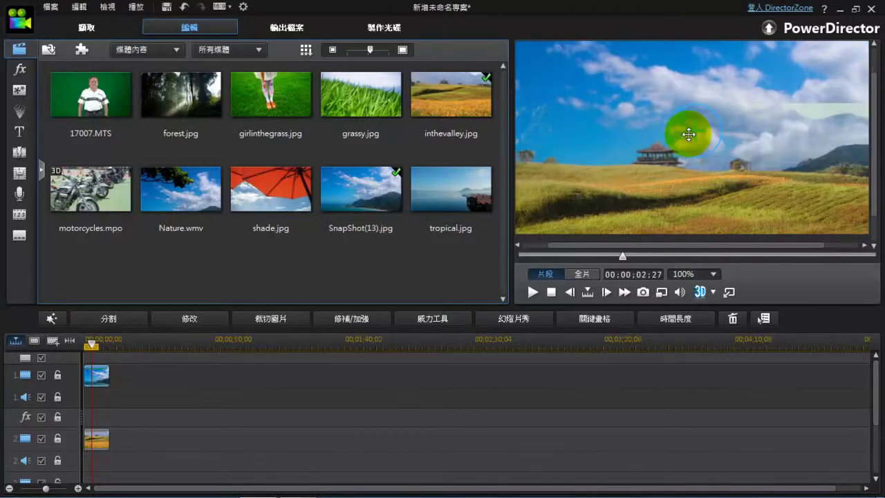
click(87, 341)
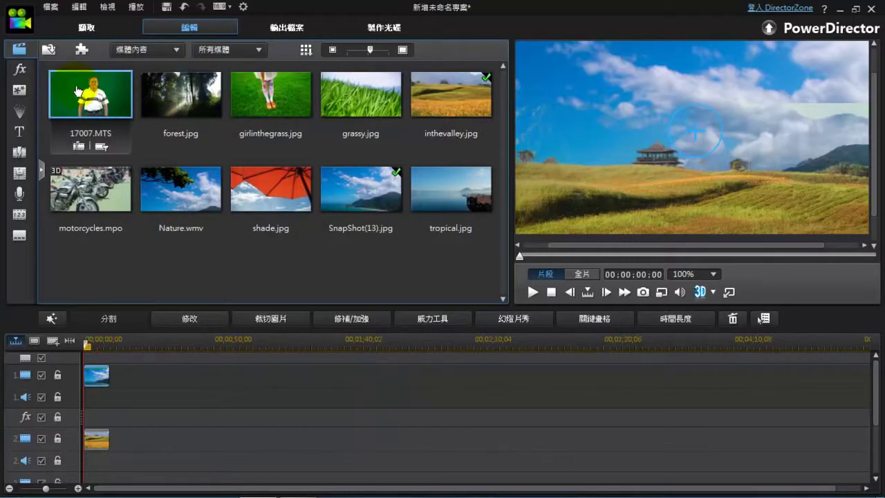
Add the 17007.MTS green-screen video to track 2 directly after the valley picture and preview it, skipping ahead
drag(78, 92, 110, 442)
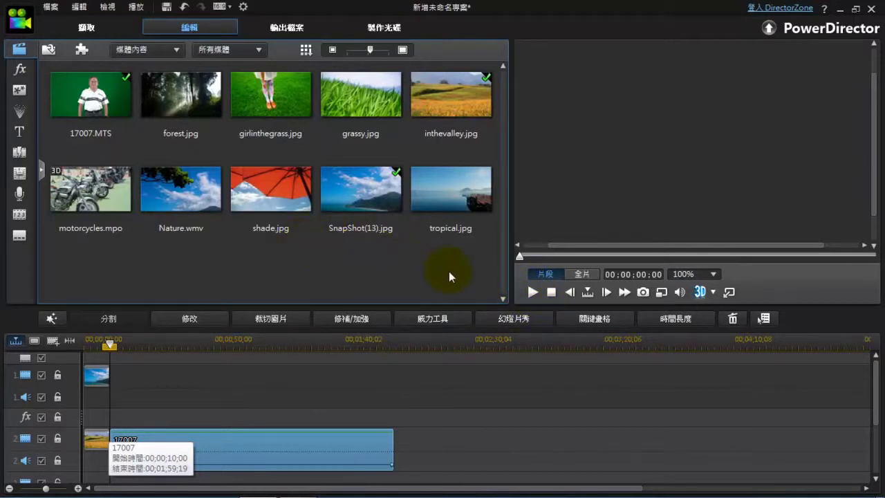
click(533, 292)
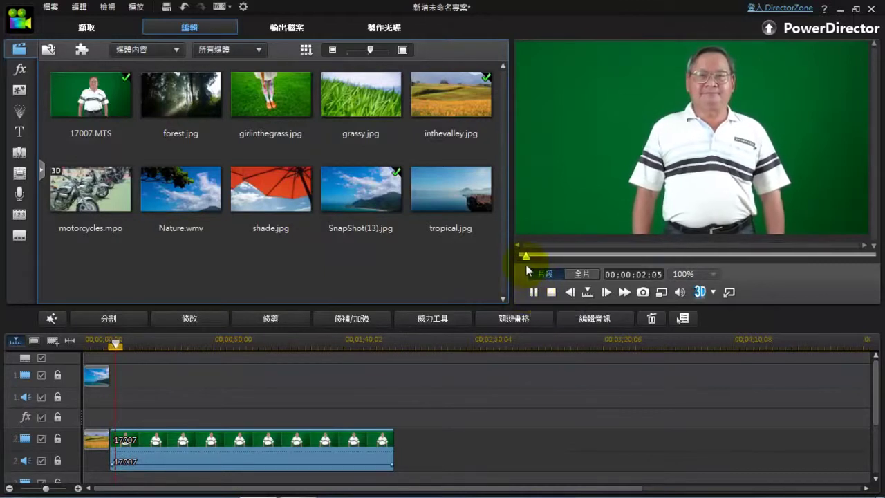
drag(531, 262, 565, 263)
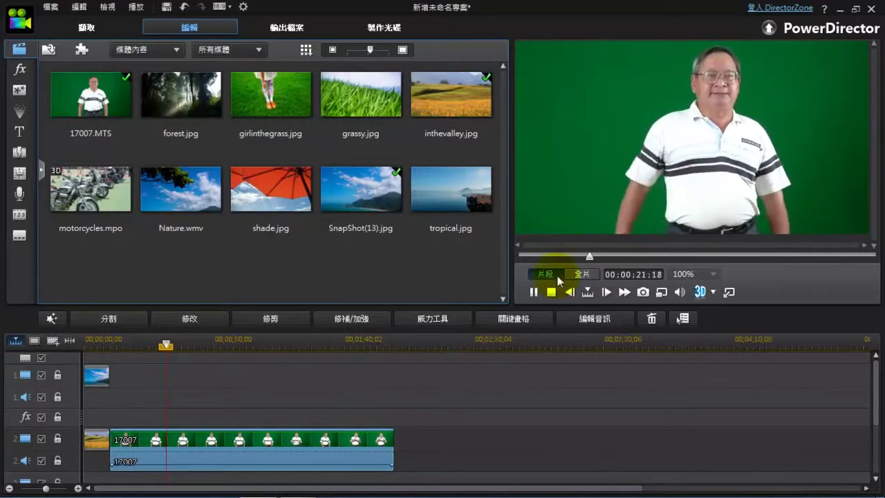
Pause the preview and add inthevalley.jpg to track 1 as a background above the start of the 17007 green-screen video
click(532, 293)
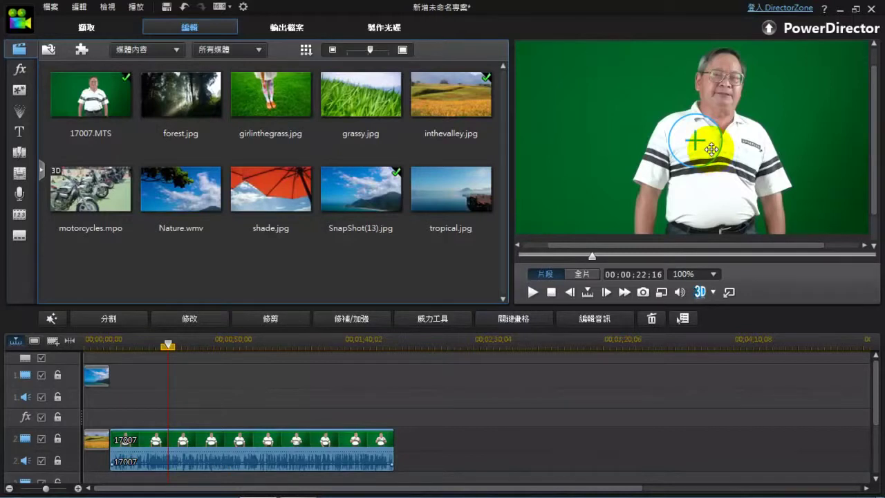
drag(450, 93, 118, 393)
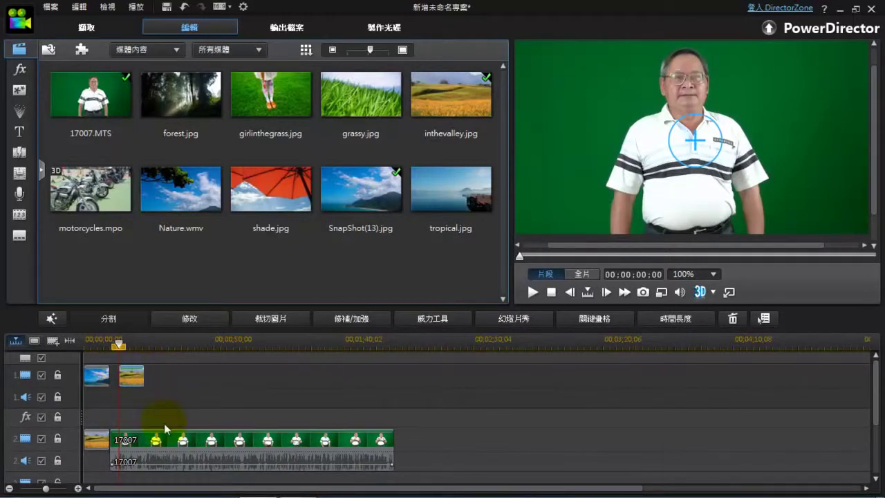
Enable chroma key on the 17007 clip, sample the green backdrop as the key colour, and save the settings
click(262, 461)
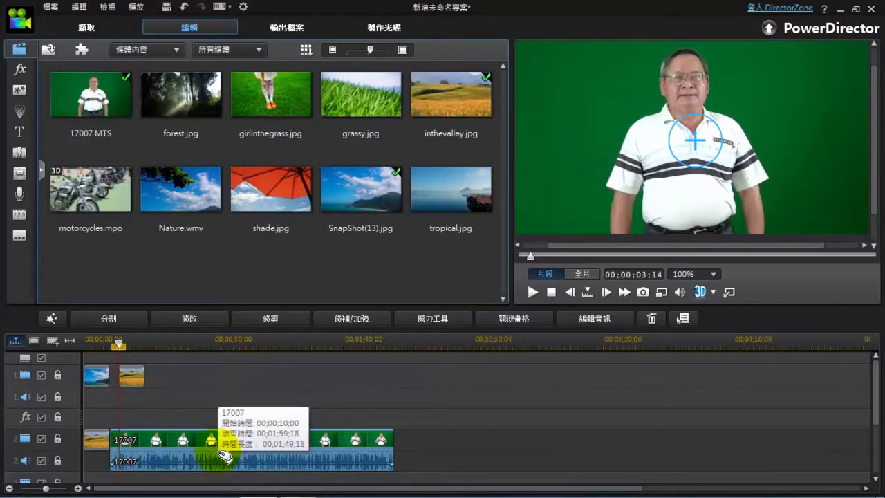
click(187, 320)
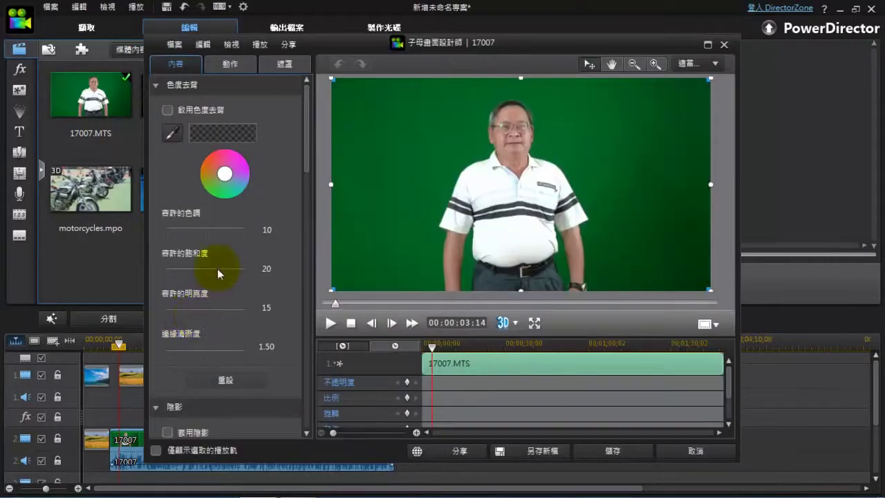
click(167, 111)
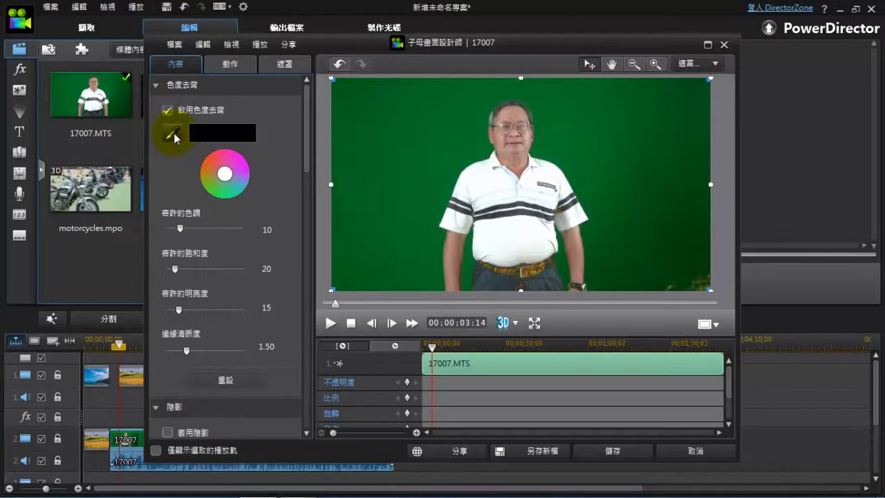
click(172, 135)
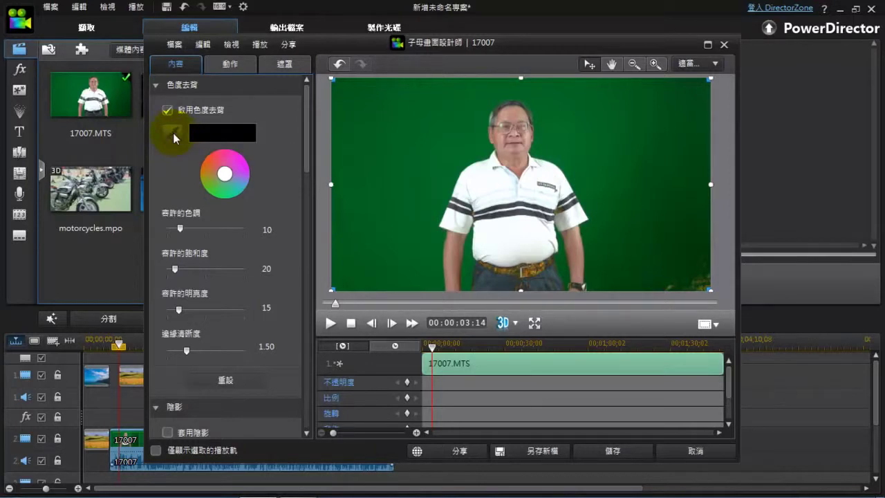
click(423, 128)
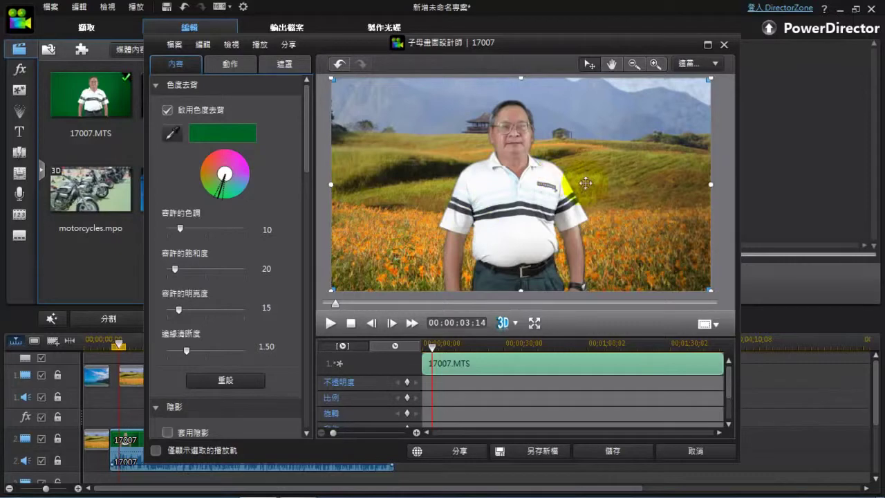
click(624, 449)
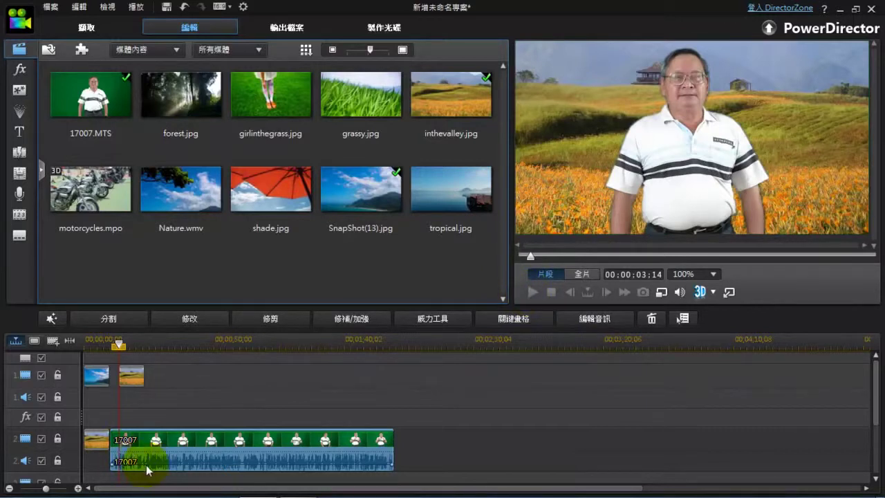
Play back the keyed 17007 clip over the valley background for a few seconds and pause
click(177, 450)
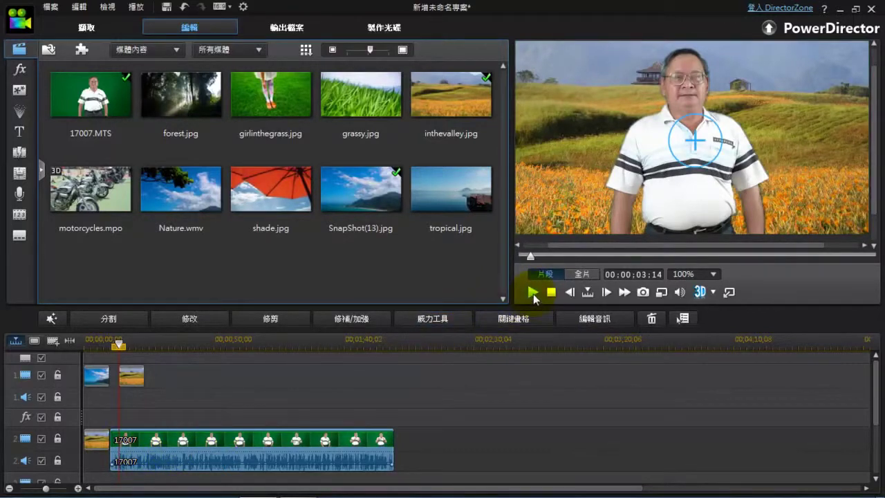
click(533, 292)
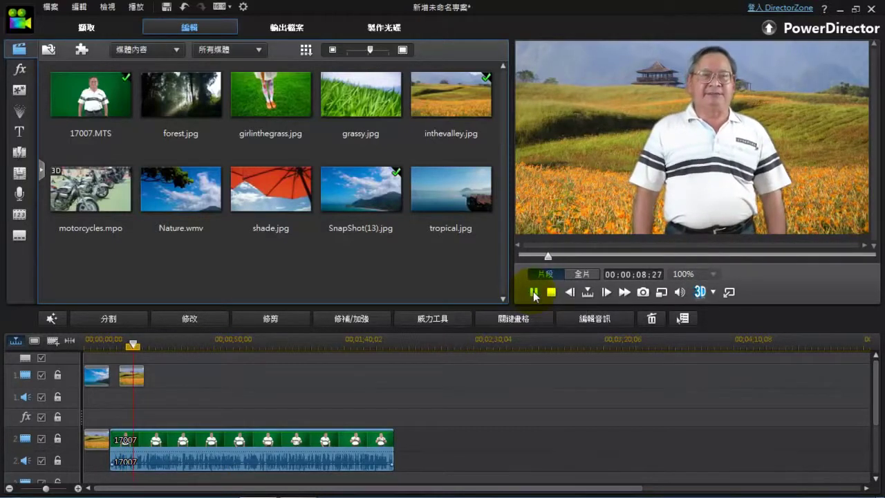
click(533, 293)
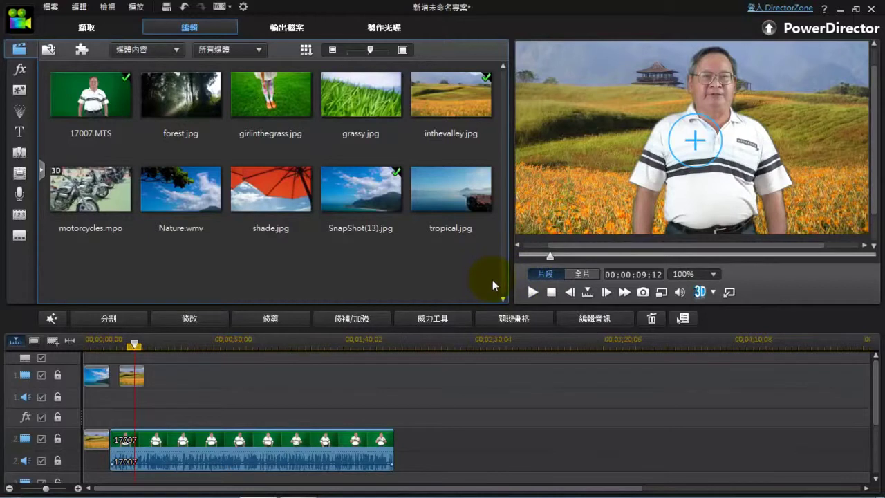